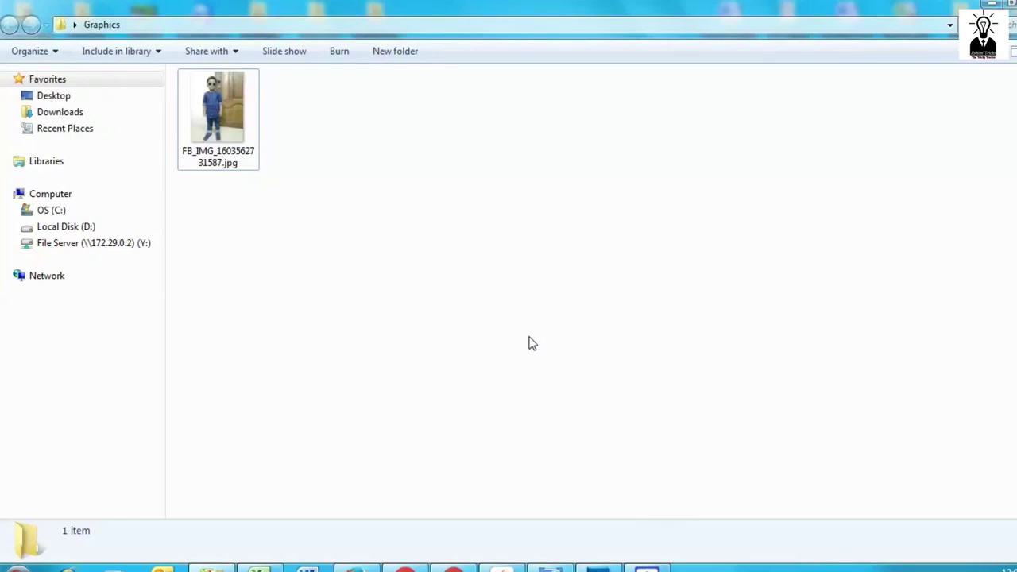
# Step: Drag the child's photo FB_IMG_1603562731587.jpg from Explorer's Graphics folder onto the Photoshop window
pyautogui.click(206, 113)
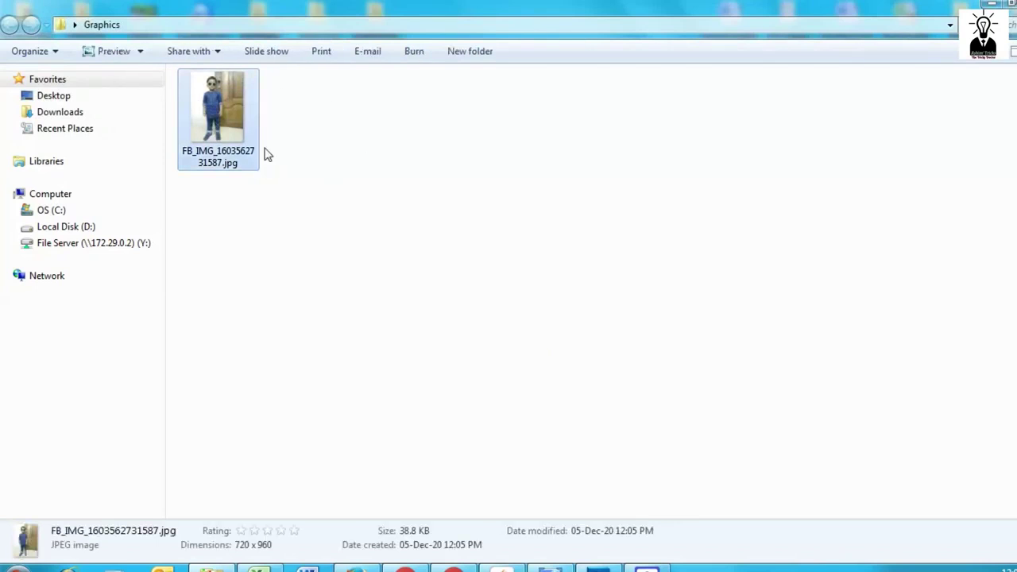
pyautogui.moveTo(213, 100); pyautogui.dragTo(598, 566)
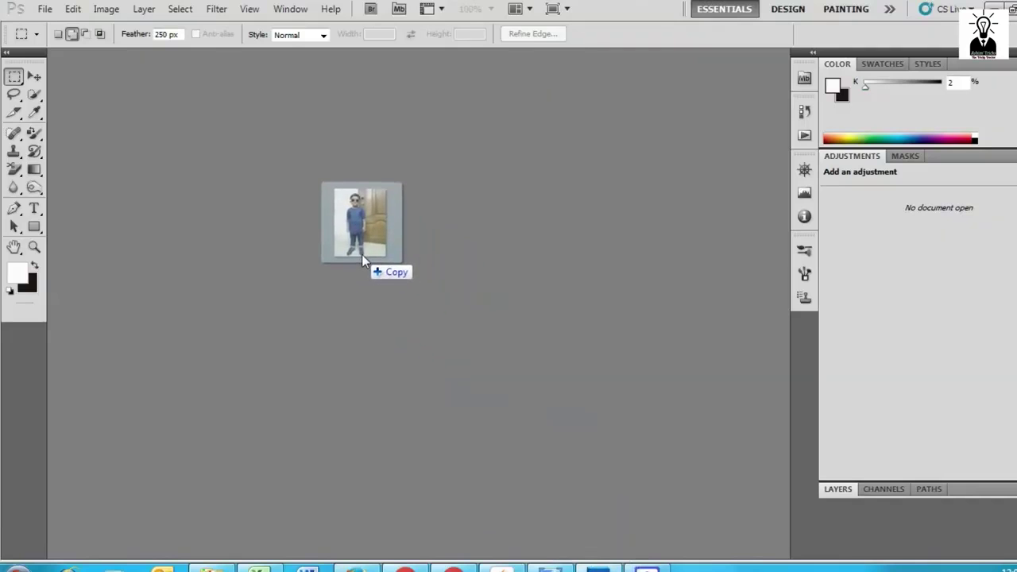
# Step: Drop FB_IMG_1603562731587.jpg into Photoshop to open it, then zoom in and pan the view
pyautogui.moveTo(598, 556); pyautogui.dragTo(362, 253)
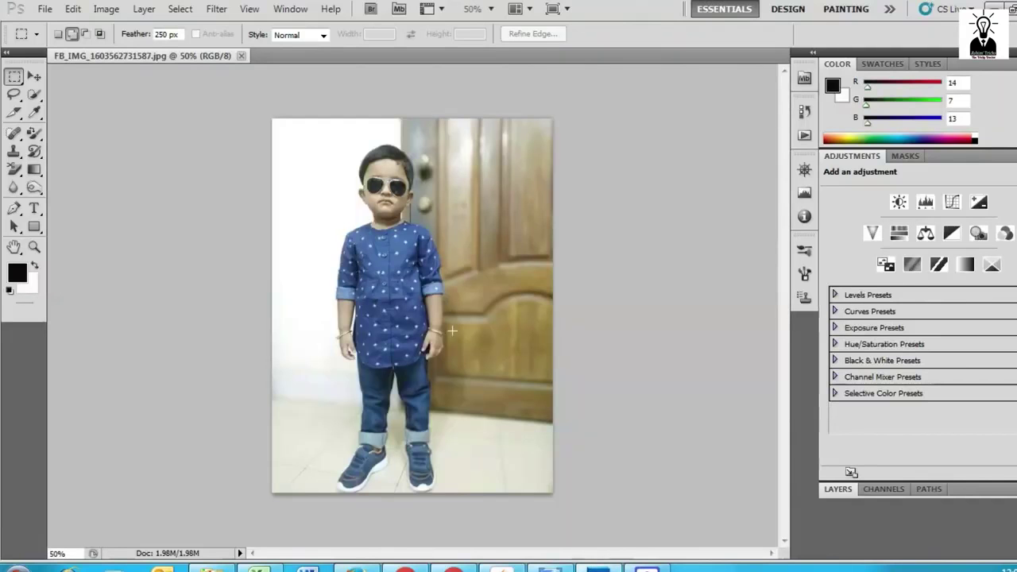
pyautogui.scroll(1, 452, 329)
pyautogui.scroll(1, 452, 312)
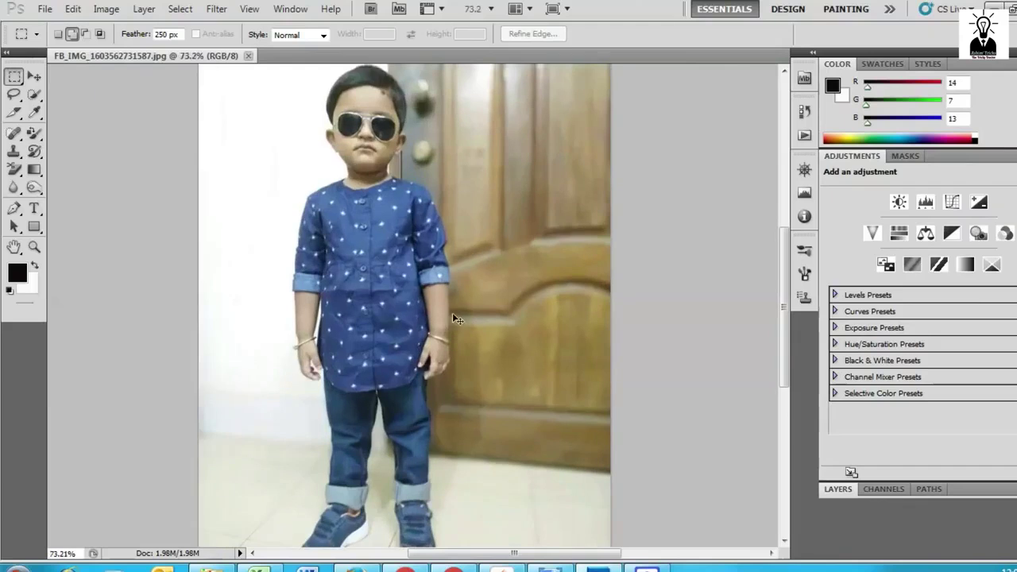
pyautogui.moveTo(419, 217); pyautogui.dragTo(444, 239)
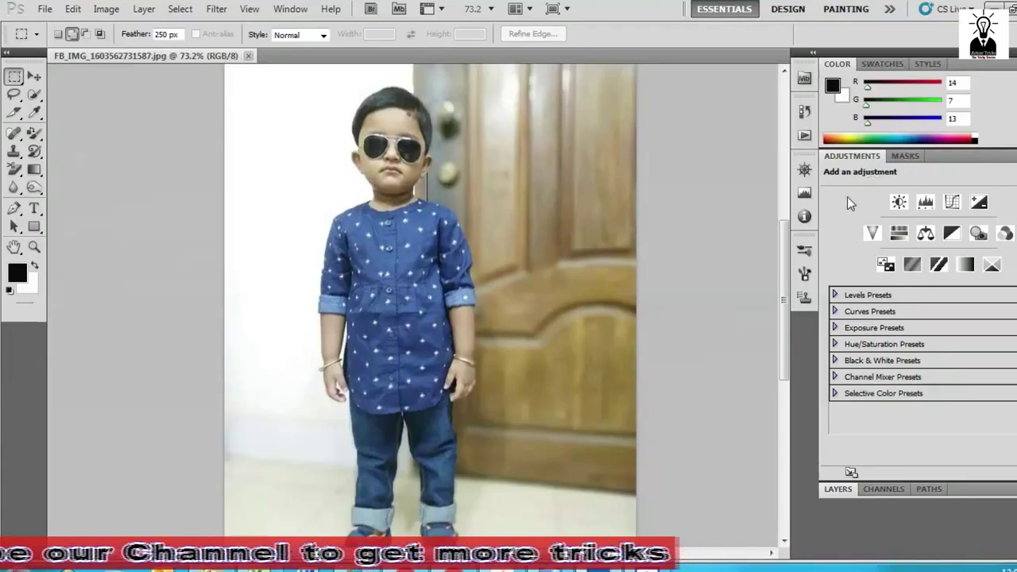
# Step: Browse the Styles, Swatches, Color and Histogram panels, then collapse and re-expand the dock
pyautogui.click(805, 169)
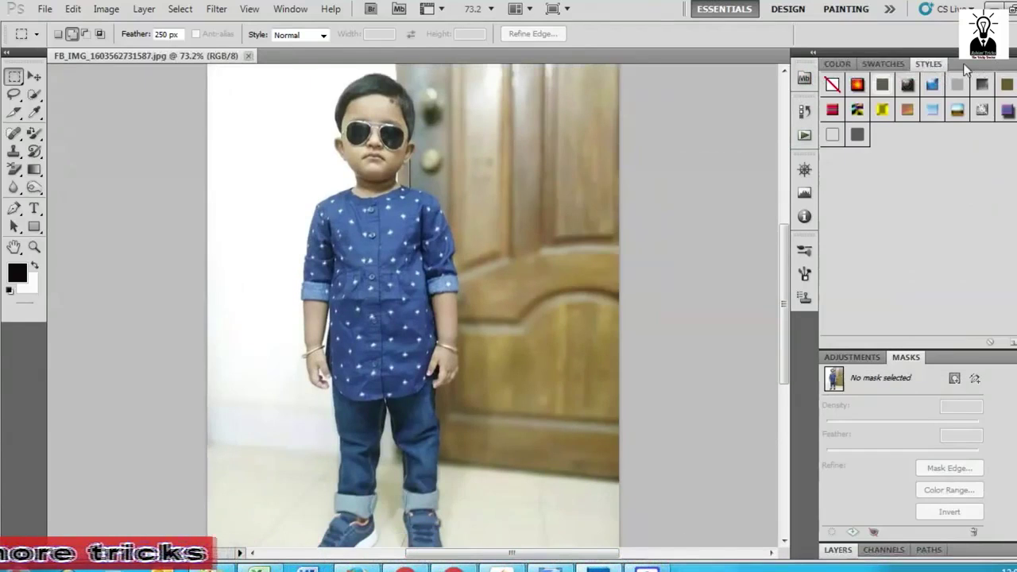
pyautogui.click(883, 64)
pyautogui.click(836, 64)
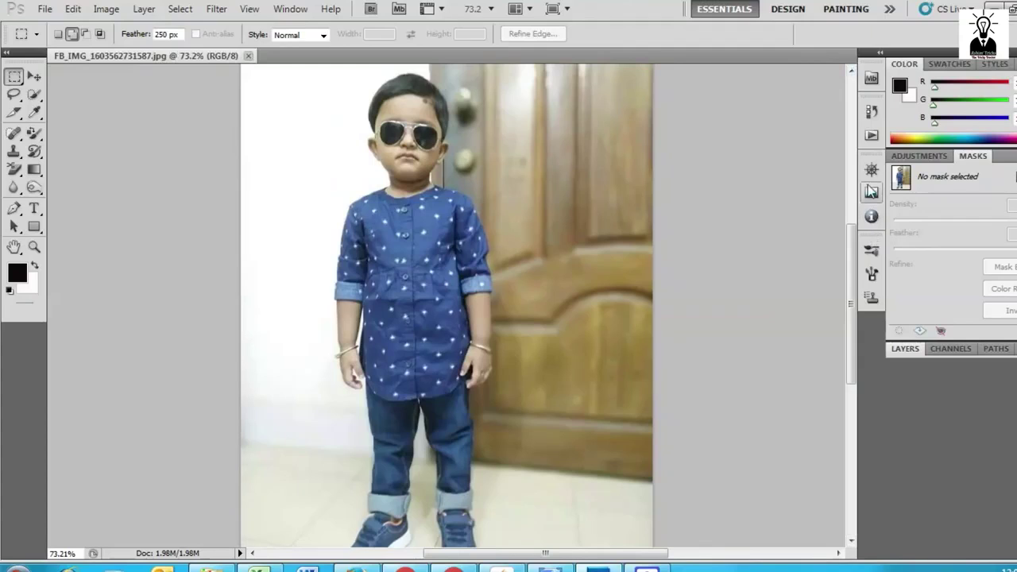
pyautogui.click(870, 189)
pyautogui.click(870, 195)
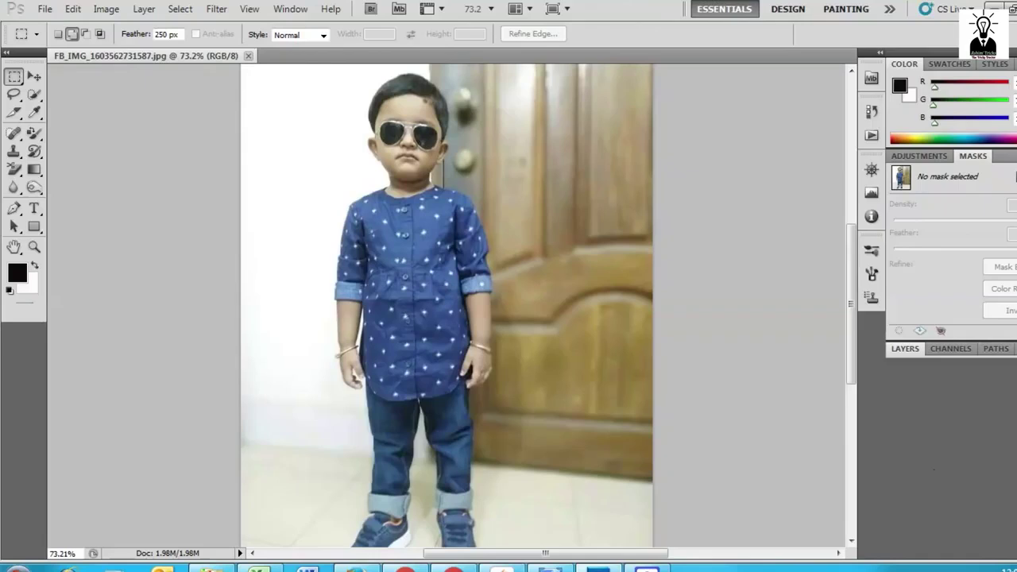
pyautogui.click(1012, 52)
pyautogui.click(1011, 51)
# Step: Peek at the Mini Bridge, History, Actions, Navigator, Histogram and Info dock panels
pyautogui.click(878, 81)
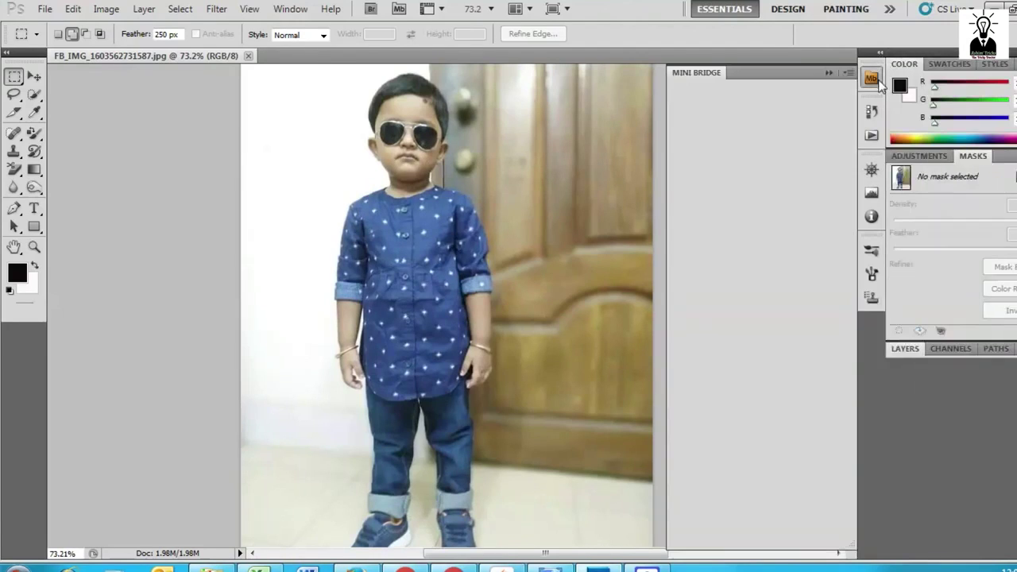
pyautogui.click(871, 78)
pyautogui.click(872, 111)
pyautogui.click(871, 112)
pyautogui.click(871, 136)
pyautogui.click(871, 137)
pyautogui.click(872, 171)
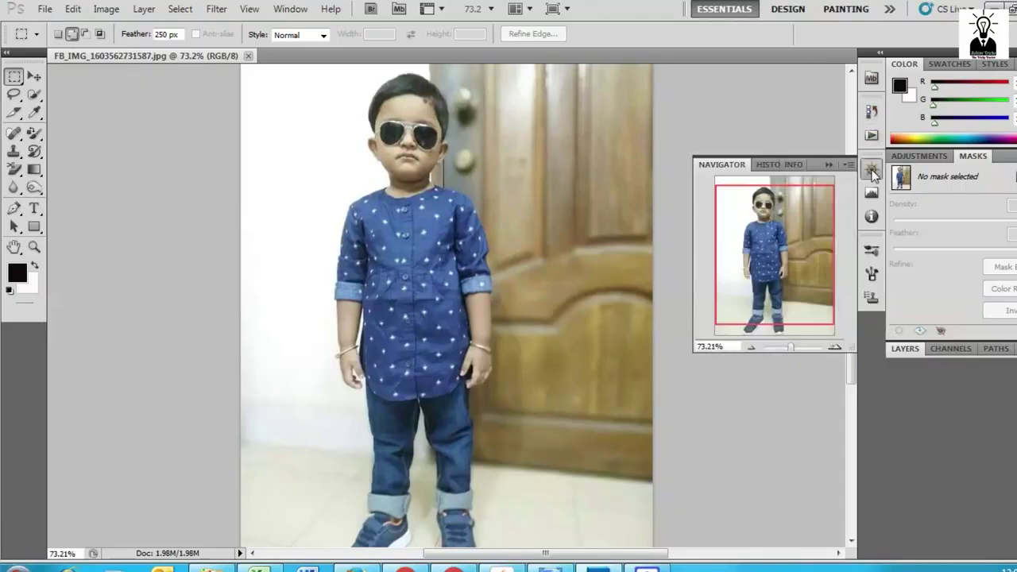
pyautogui.click(872, 174)
pyautogui.click(872, 193)
pyautogui.click(872, 171)
pyautogui.click(872, 194)
pyautogui.click(872, 217)
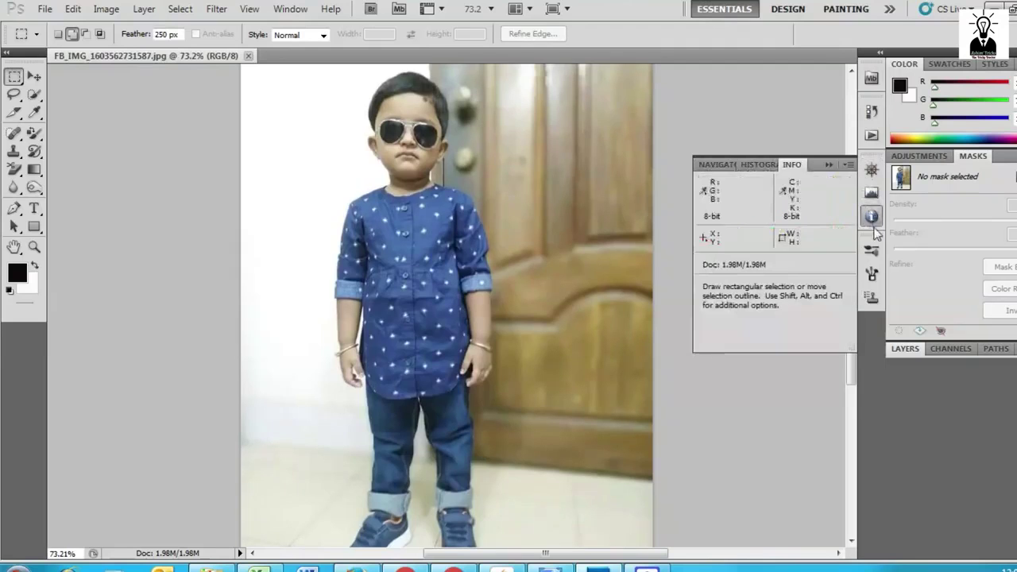
# Step: Show the Brush Presets, Swatches, Adjustments and finally Channels panels
pyautogui.click(872, 250)
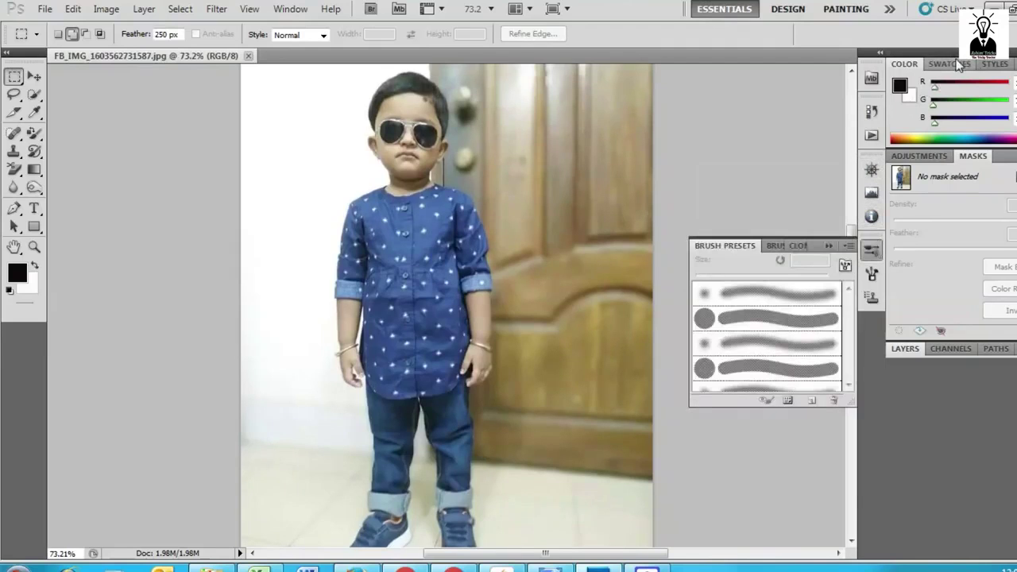
pyautogui.click(957, 64)
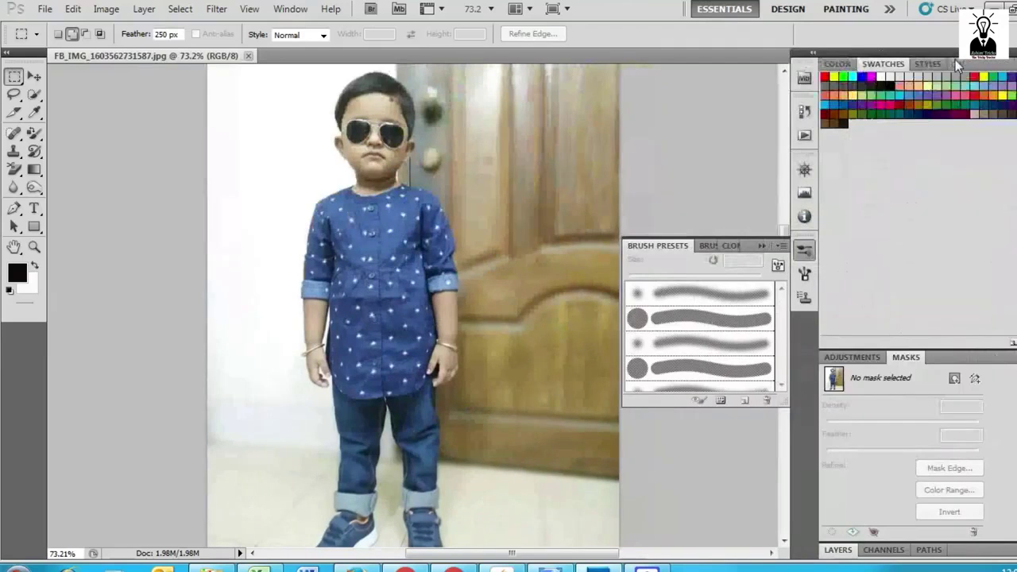
pyautogui.click(878, 356)
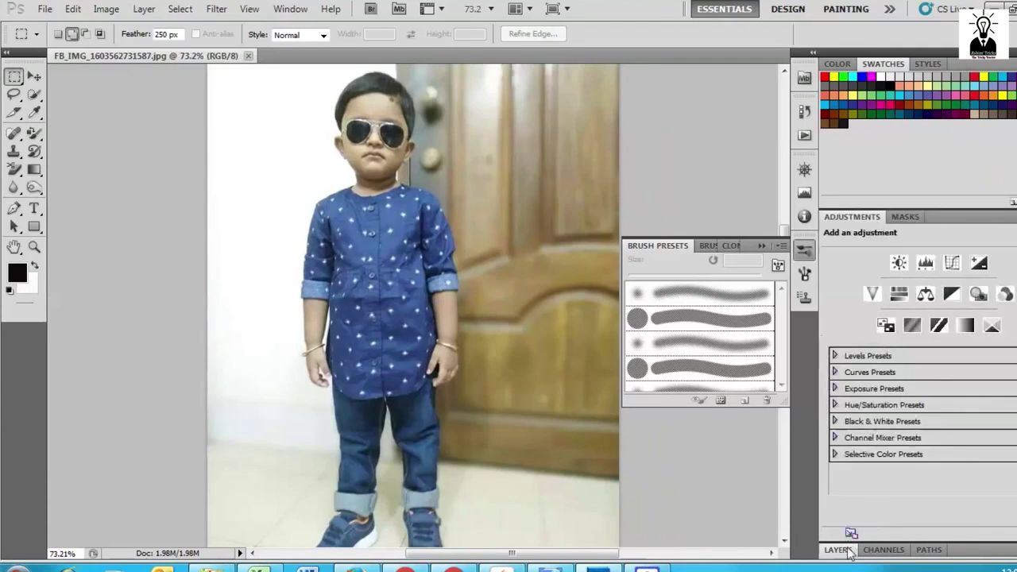
pyautogui.click(898, 551)
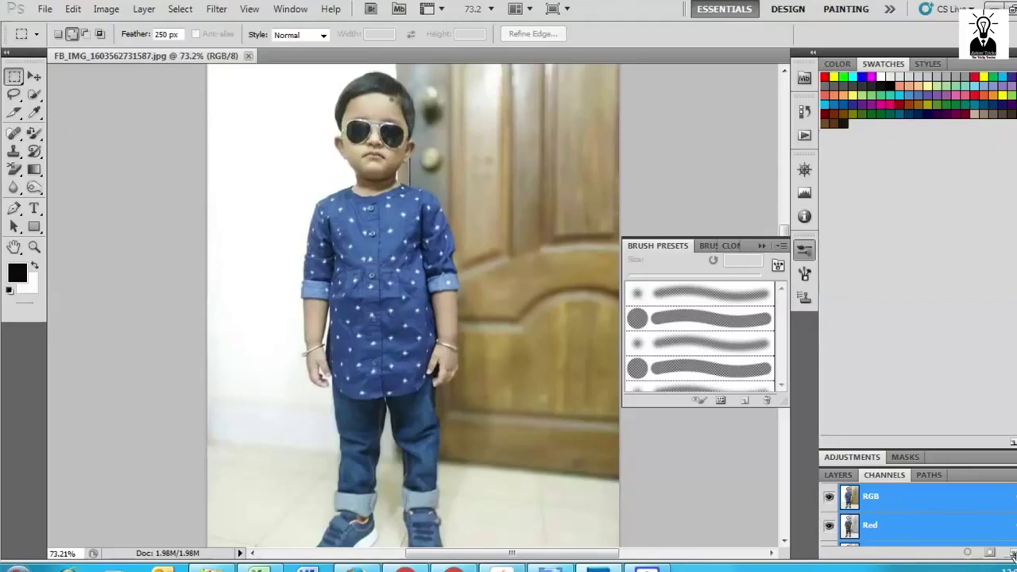
pyautogui.moveTo(997, 552); pyautogui.dragTo(1012, 554)
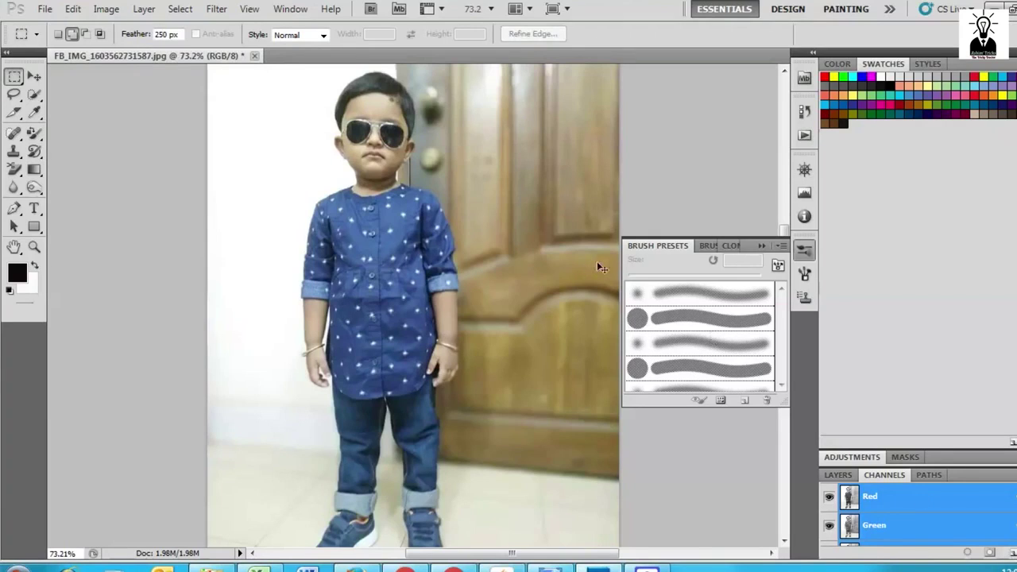
pyautogui.hotkey('ctrl', '0')
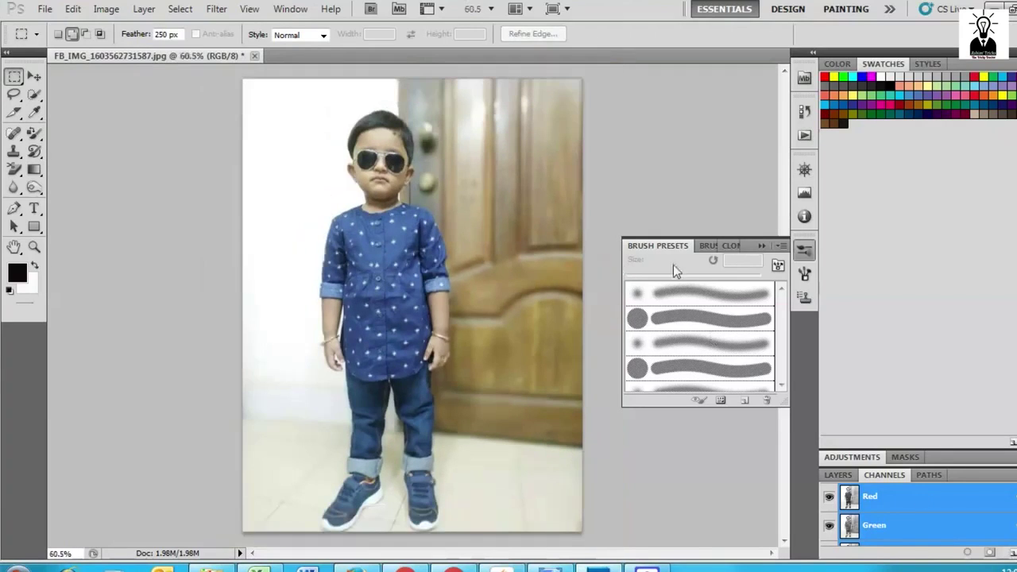
pyautogui.click(762, 246)
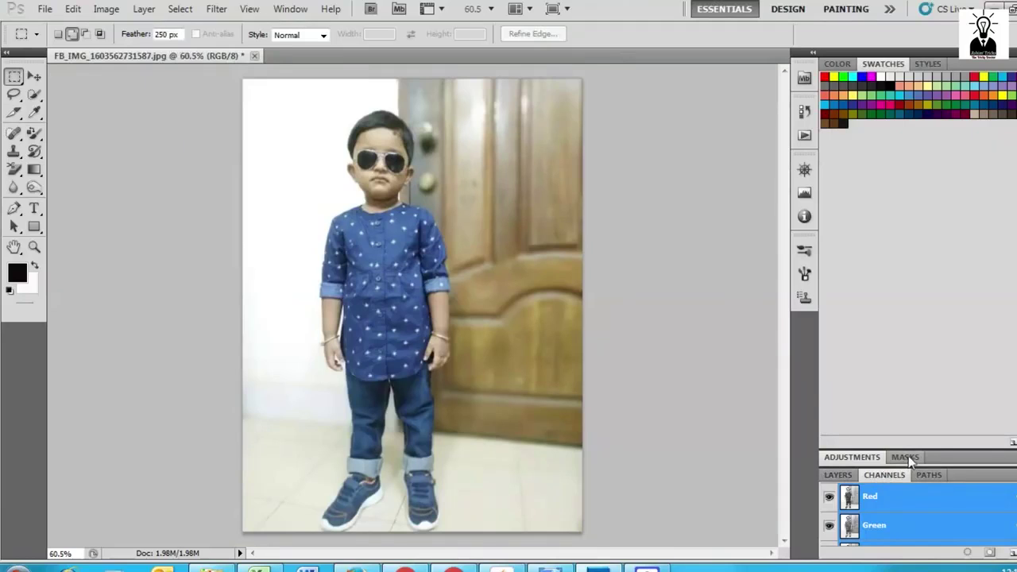
pyautogui.press('F7')
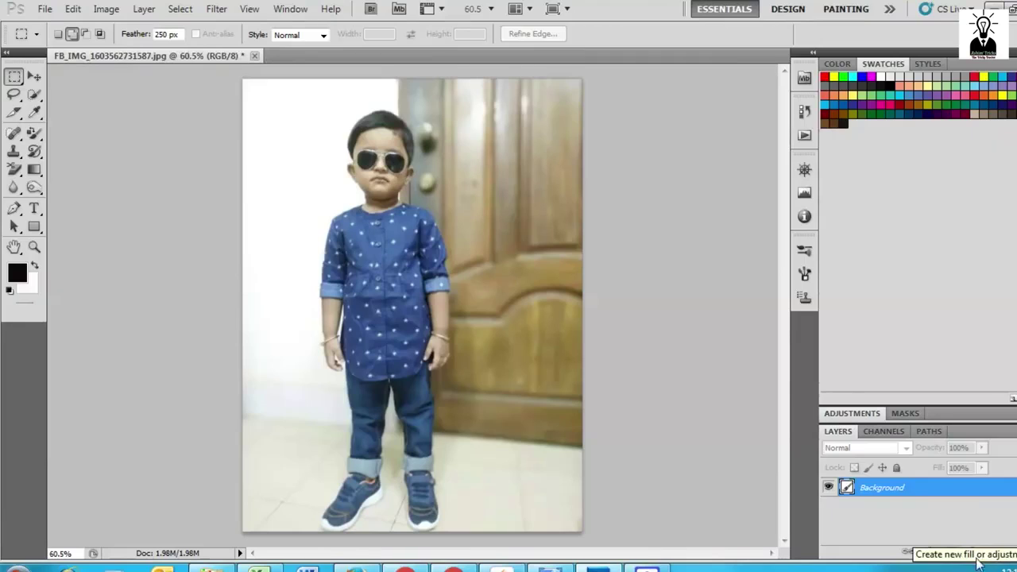
# Step: Add a Hue/Saturation adjustment layer from the Layers panel's fill/adjustment menu
pyautogui.click(970, 553)
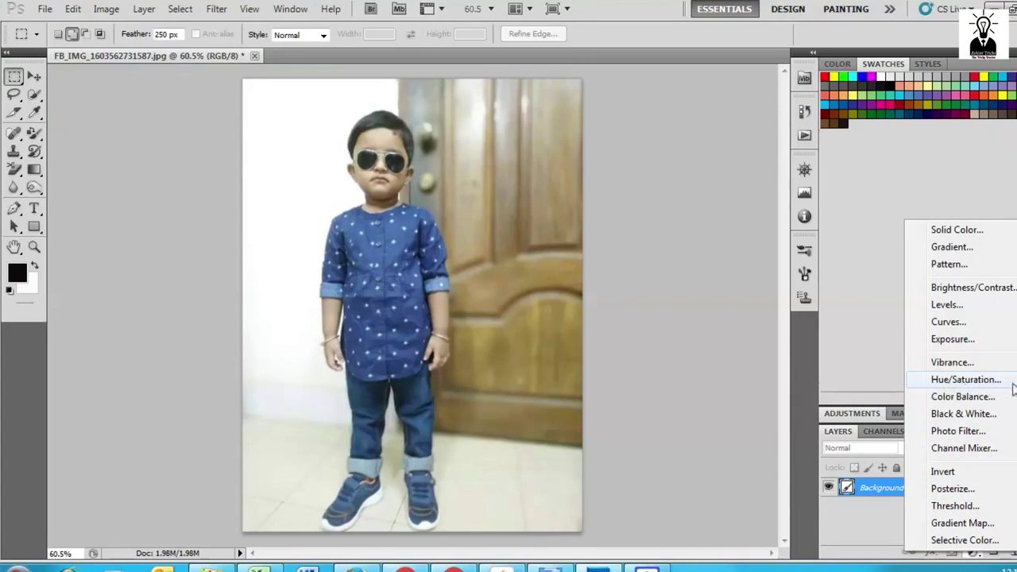
pyautogui.click(965, 382)
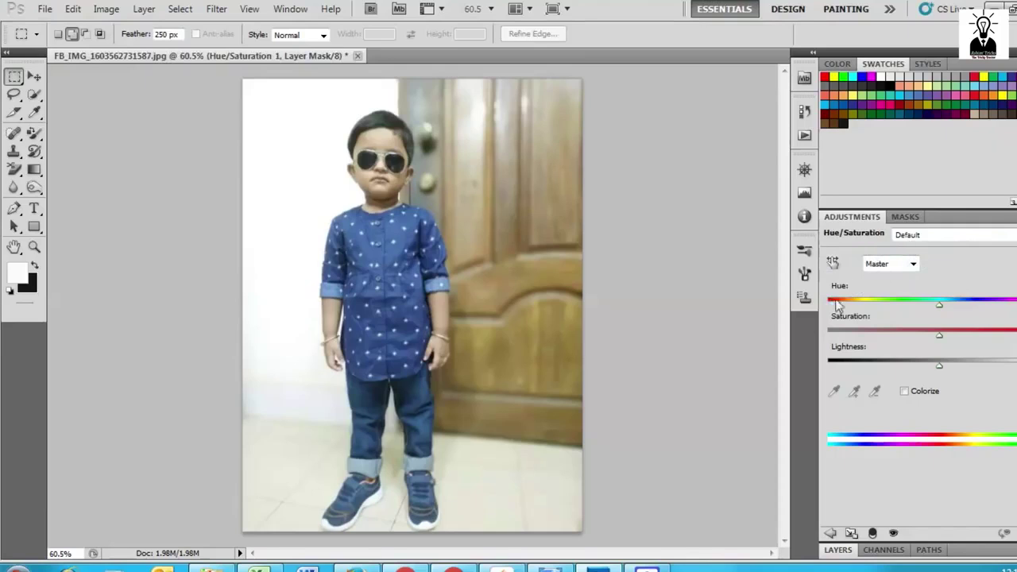
pyautogui.moveTo(939, 335); pyautogui.dragTo(808, 334)
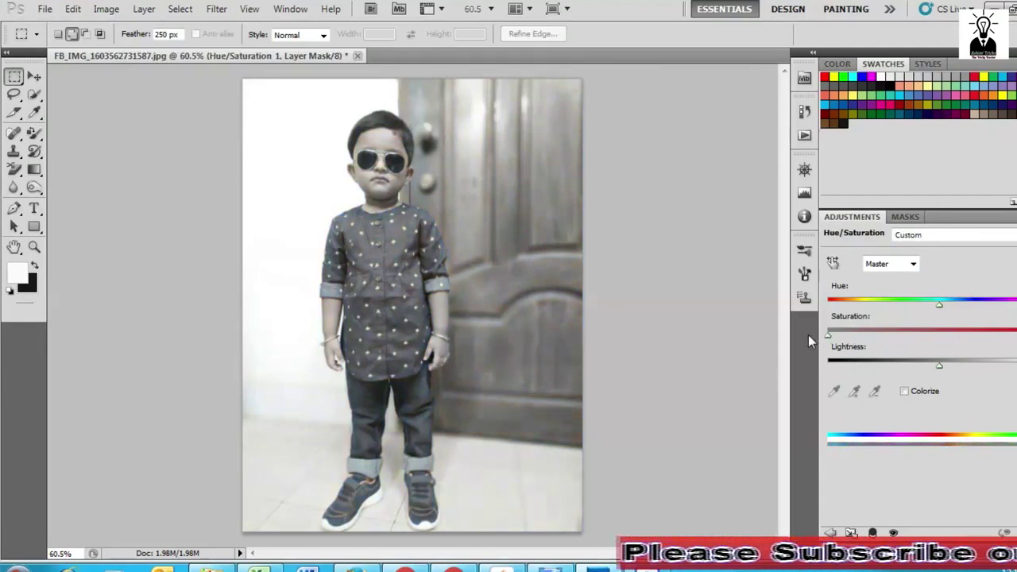
pyautogui.moveTo(828, 336)
pyautogui.mouseDown()
pyautogui.moveTo(1005, 338)
pyautogui.moveTo(827, 338)
pyautogui.moveTo(940, 337)
pyautogui.moveTo(882, 338)
pyautogui.moveTo(918, 340)
pyautogui.mouseUp()
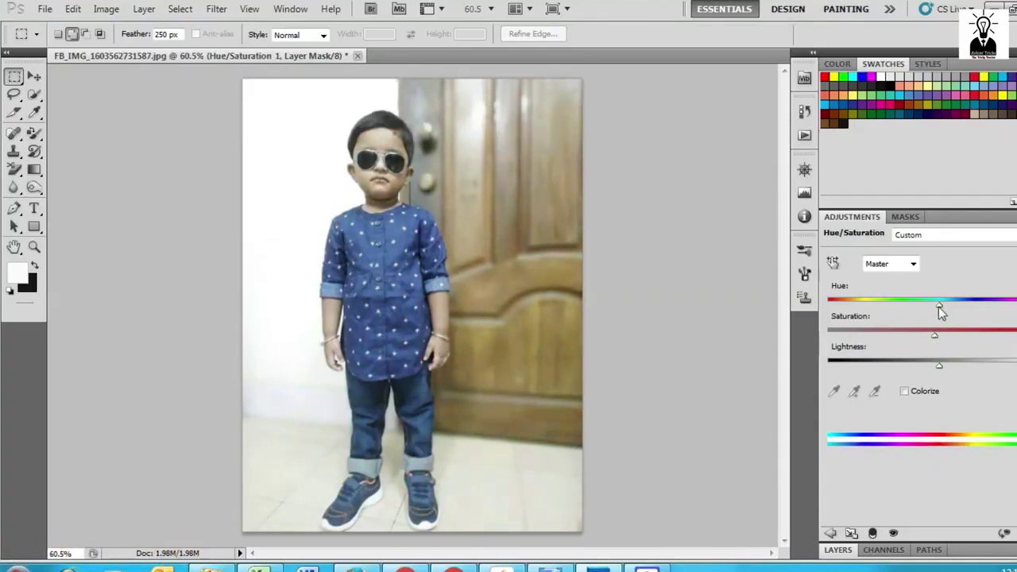
pyautogui.moveTo(938, 307); pyautogui.dragTo(890, 311)
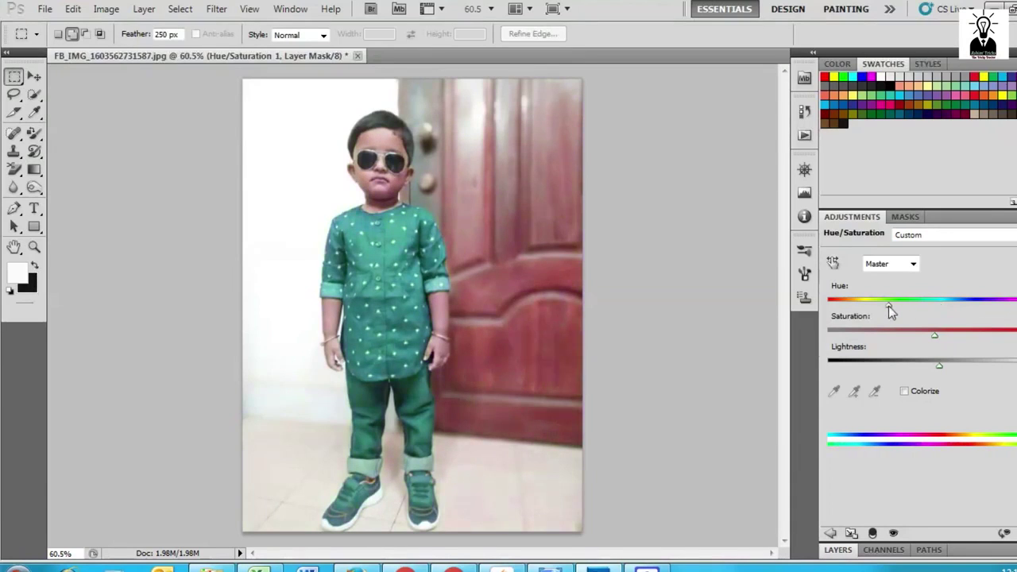
pyautogui.moveTo(891, 311)
pyautogui.mouseDown()
pyautogui.moveTo(829, 310)
pyautogui.moveTo(940, 310)
pyautogui.mouseUp()
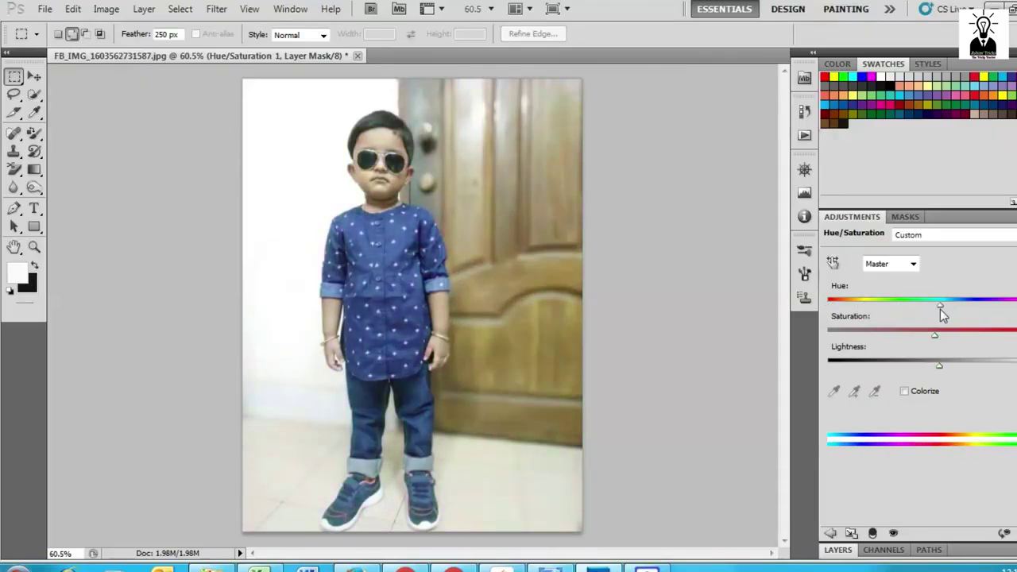
# Step: Drop Saturation to minimum and Lightness slightly to turn the photo black and white
pyautogui.moveTo(939, 365)
pyautogui.mouseDown()
pyautogui.moveTo(845, 363)
pyautogui.moveTo(999, 365)
pyautogui.moveTo(927, 368)
pyautogui.moveTo(890, 337)
pyautogui.moveTo(821, 337)
pyautogui.mouseUp()
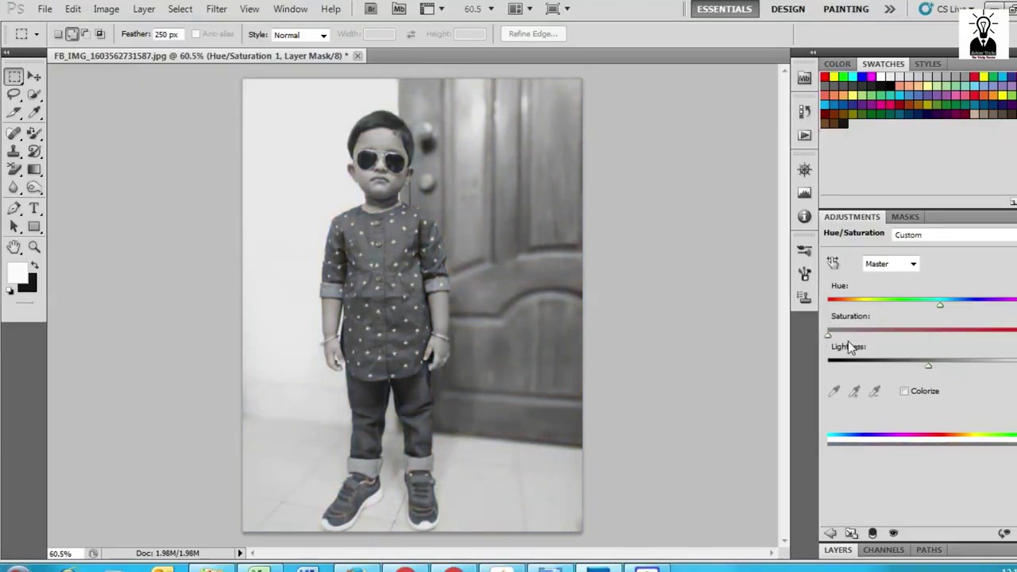
pyautogui.click(44, 10)
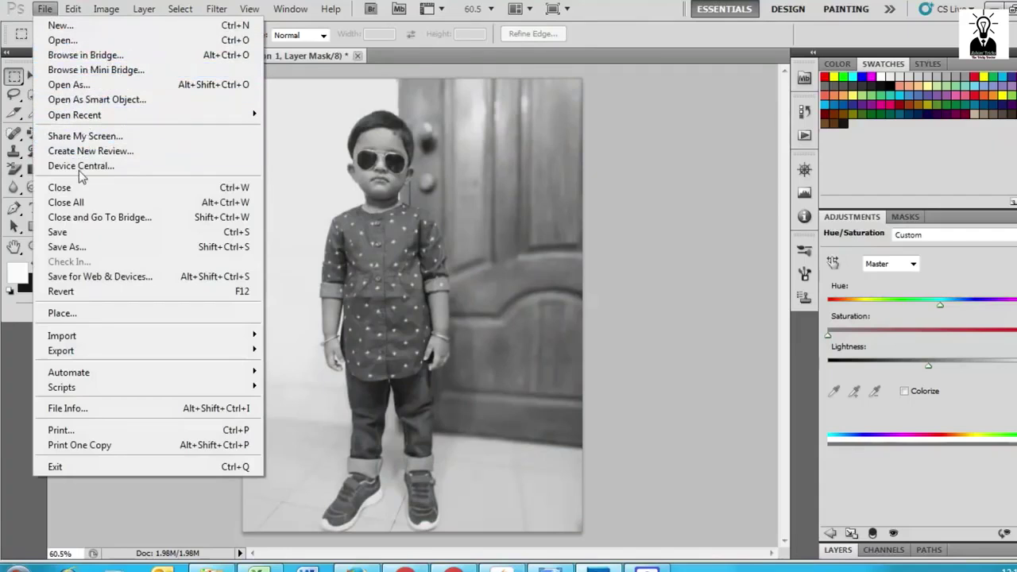
# Step: Save the image as 'Black & White' in JPEG format, accepting quality 12
pyautogui.click(89, 248)
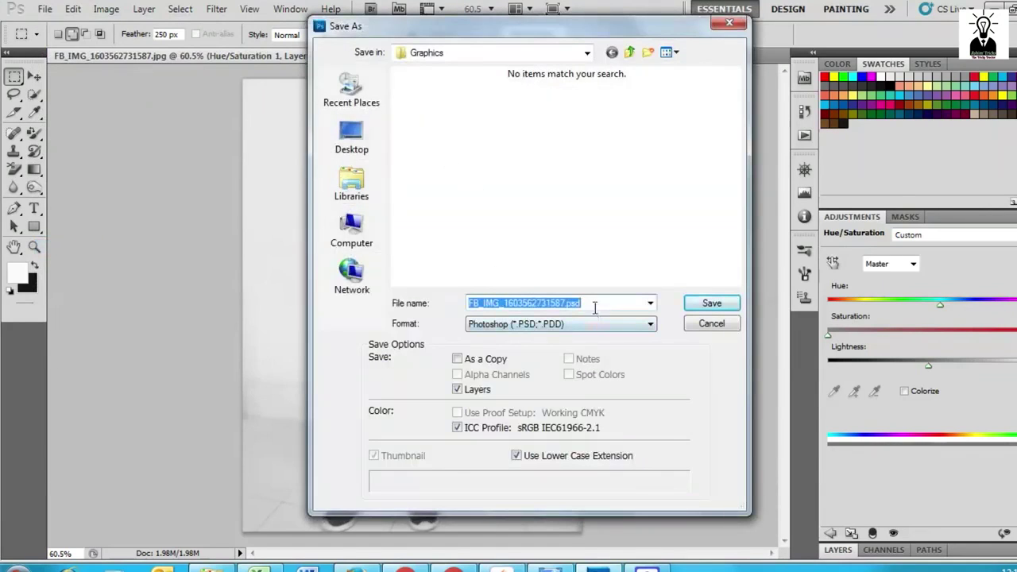
pyautogui.write('Black & White')
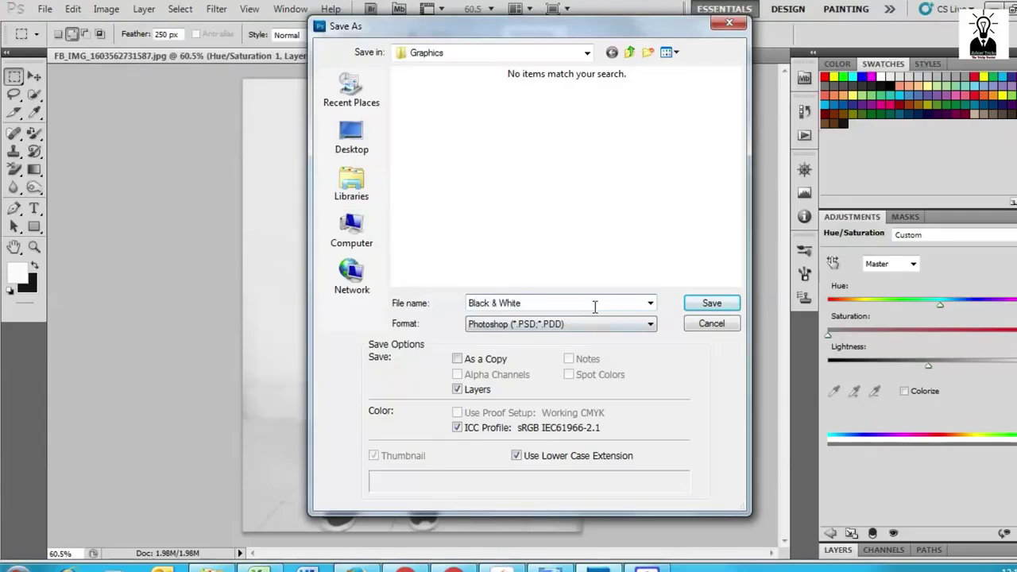
pyautogui.click(593, 323)
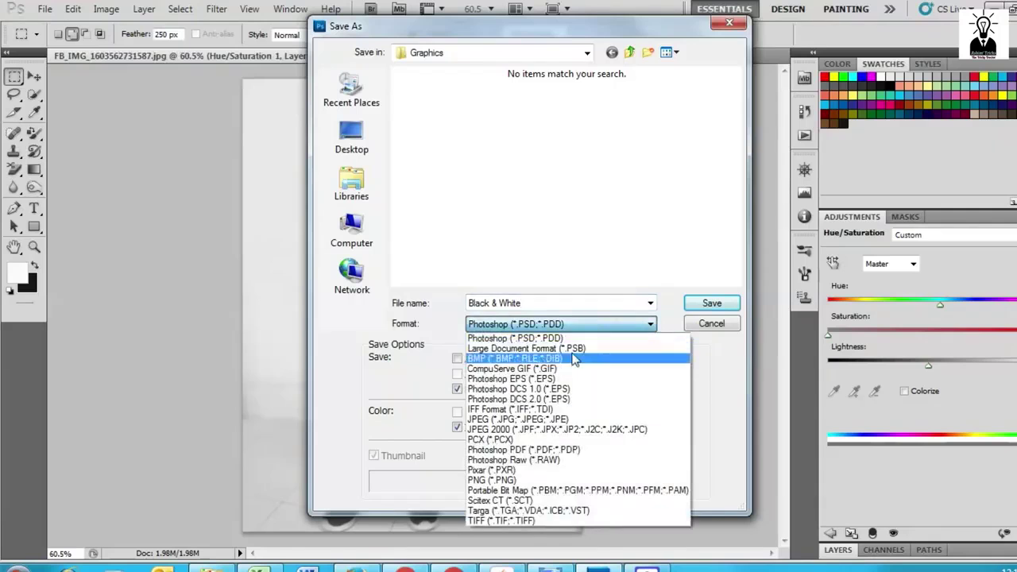
pyautogui.click(532, 422)
pyautogui.click(712, 302)
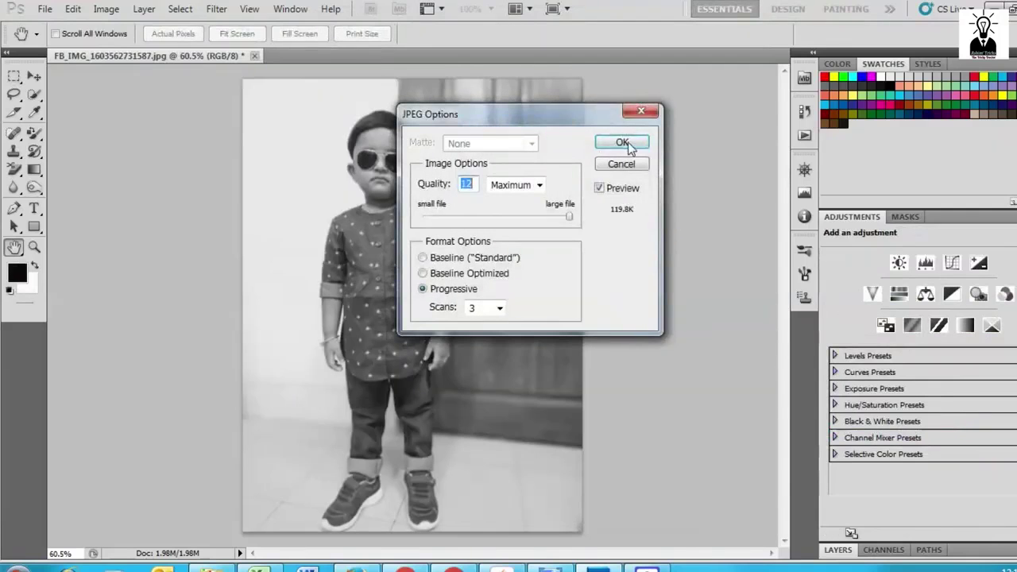
pyautogui.click(623, 143)
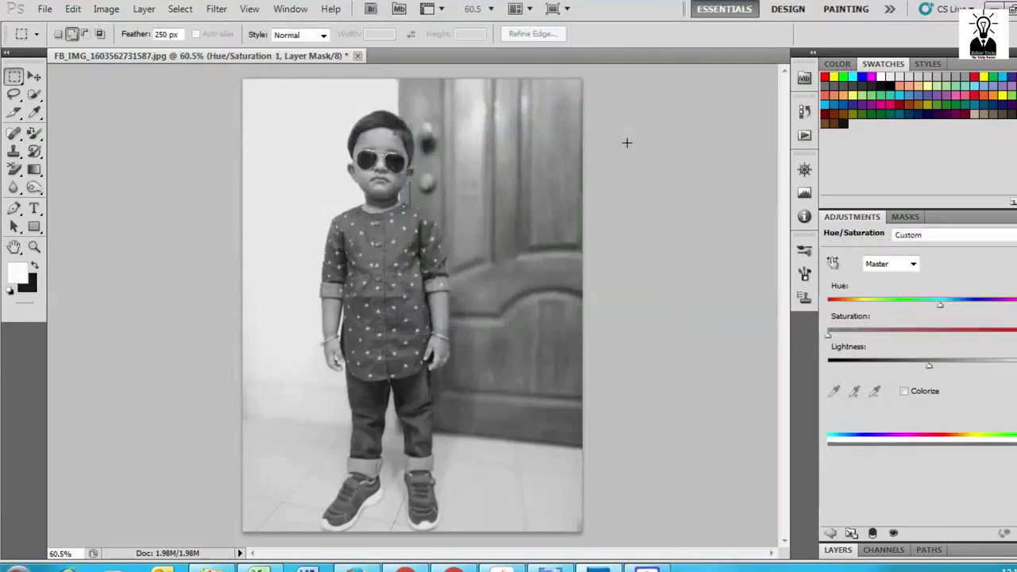
# Step: Open Black & White.jpg in Photo Viewer, then the original colour photo to compare
pyautogui.click(212, 566)
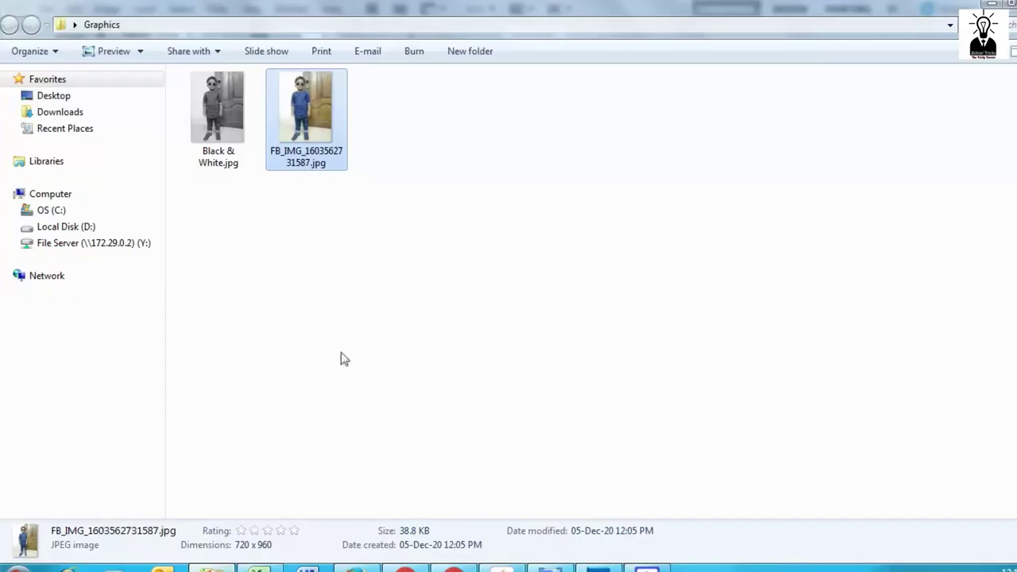
pyautogui.click(225, 129)
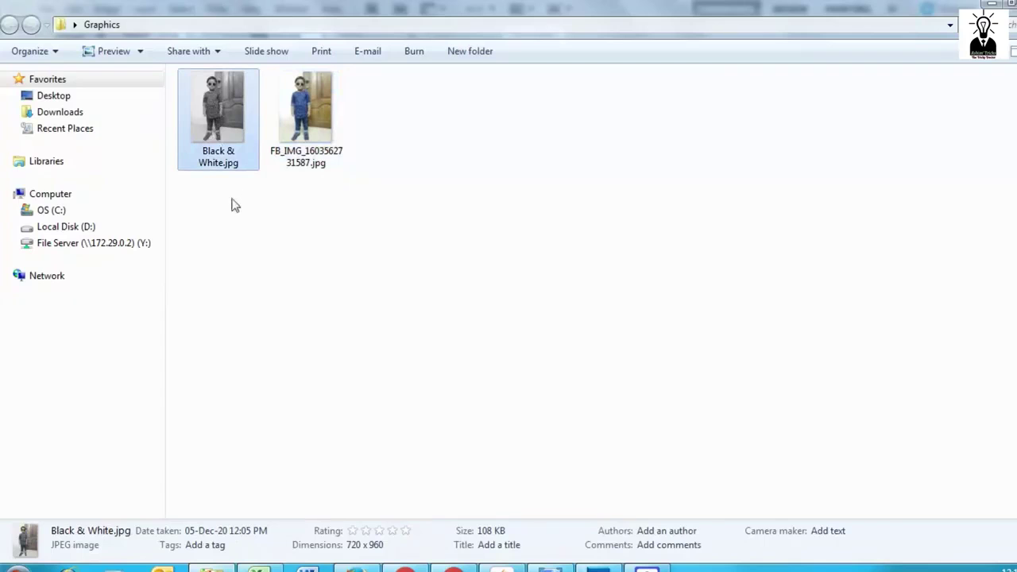
pyautogui.moveTo(228, 201); pyautogui.dragTo(380, 109)
pyautogui.click(306, 111)
pyautogui.doubleClick(208, 107)
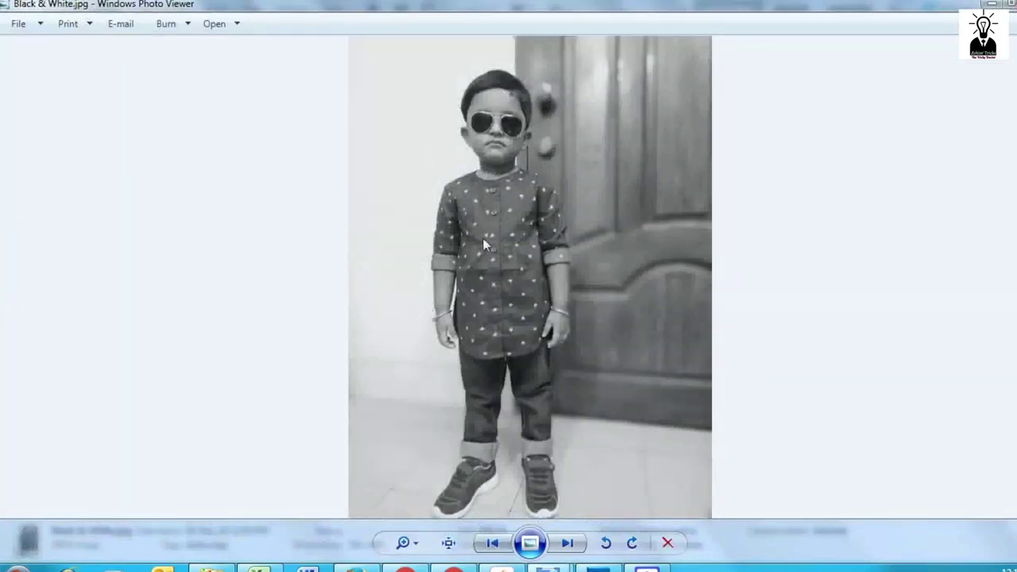
pyautogui.click(1011, 4)
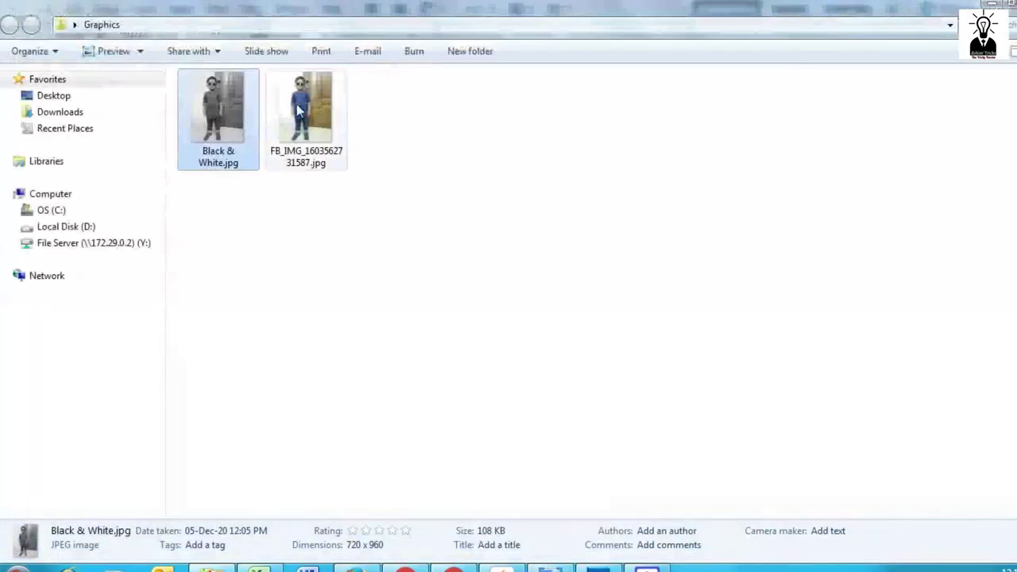
pyautogui.doubleClick(306, 111)
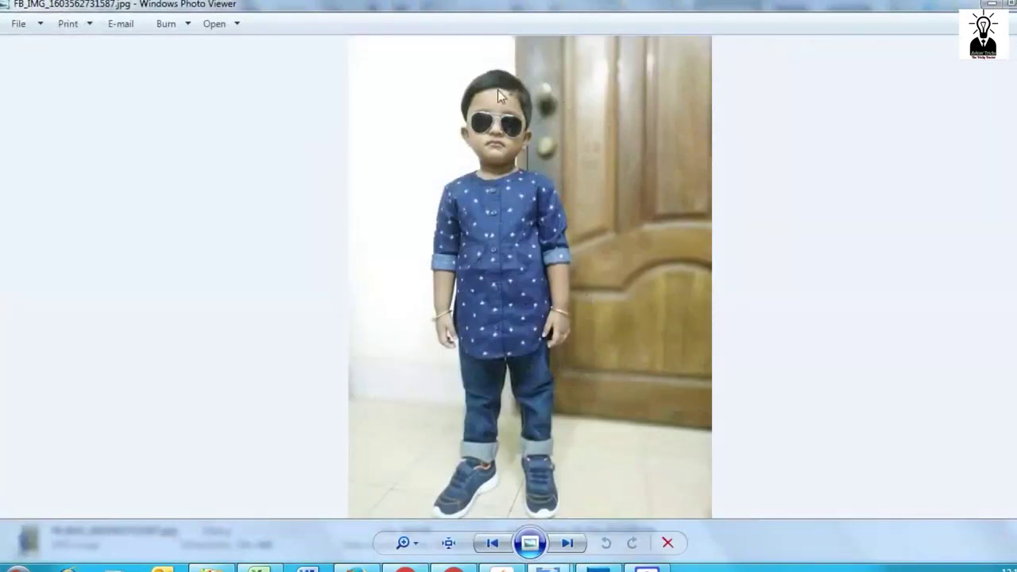